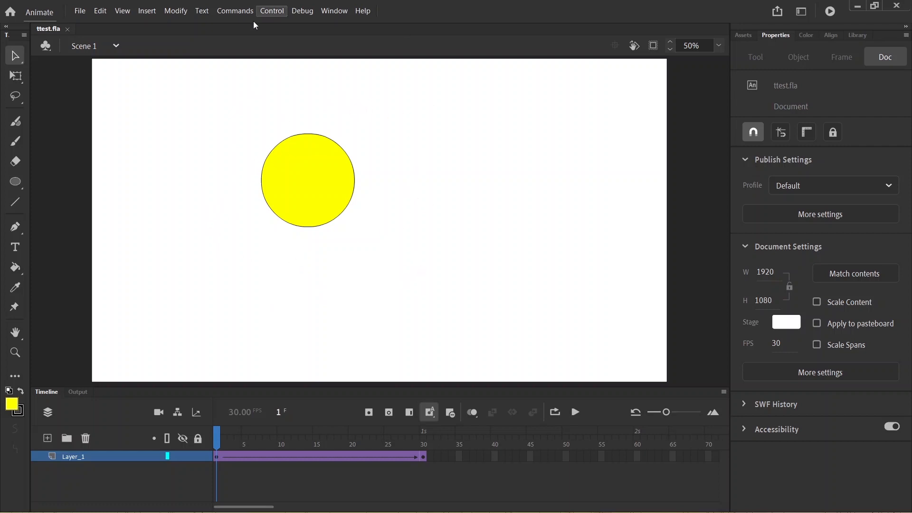
pyautogui.click(79, 12)
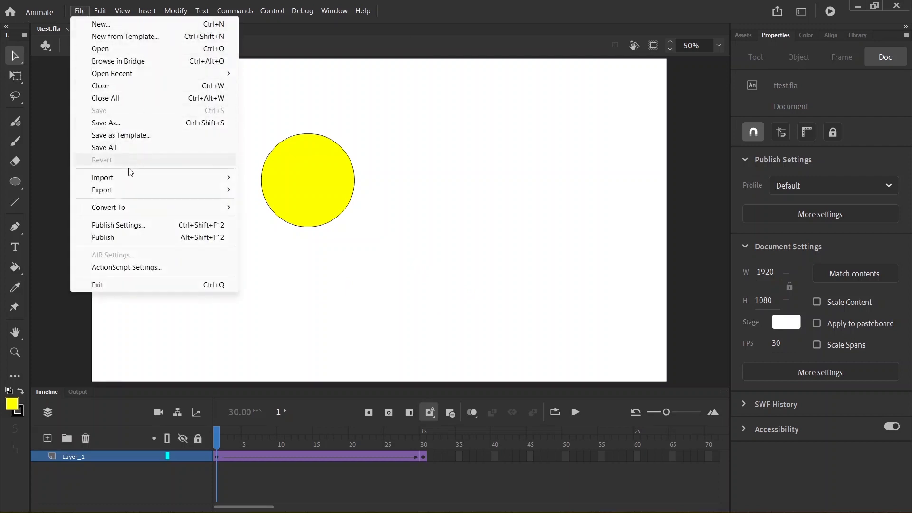
pyautogui.moveTo(100, 192)
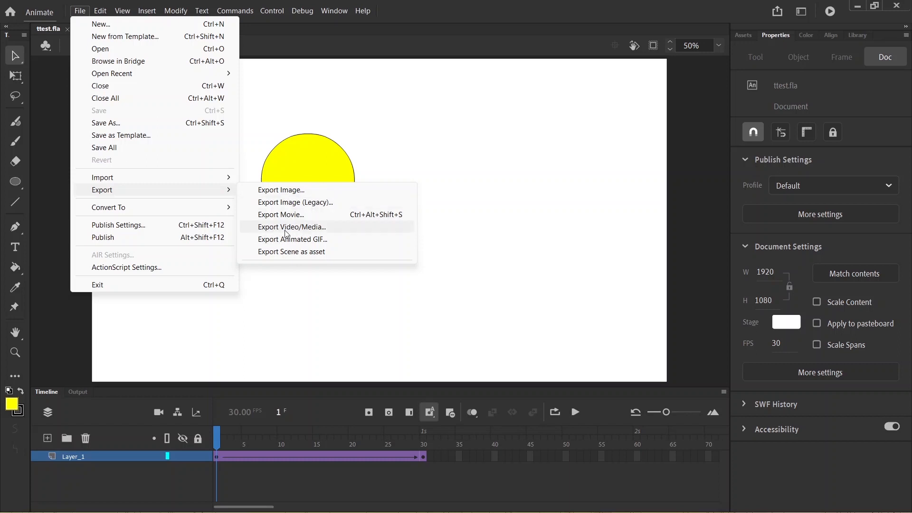
pyautogui.click(317, 232)
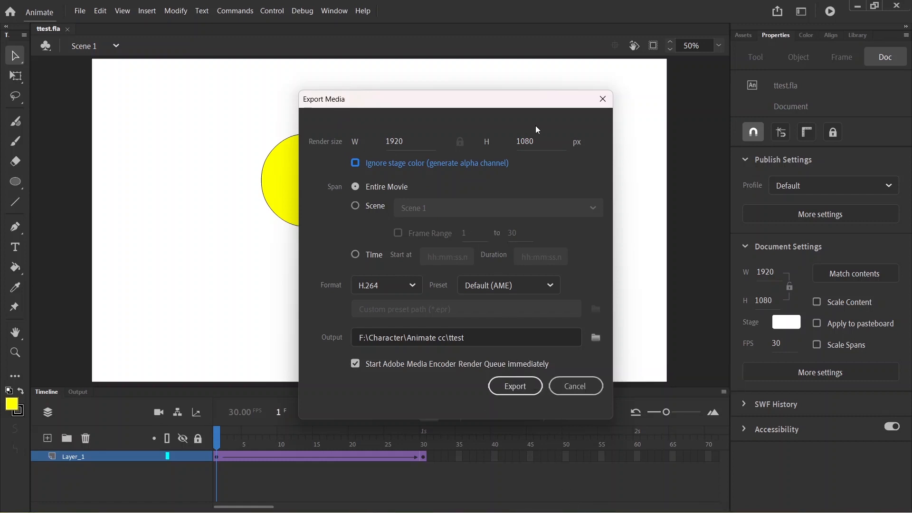
pyautogui.click(602, 99)
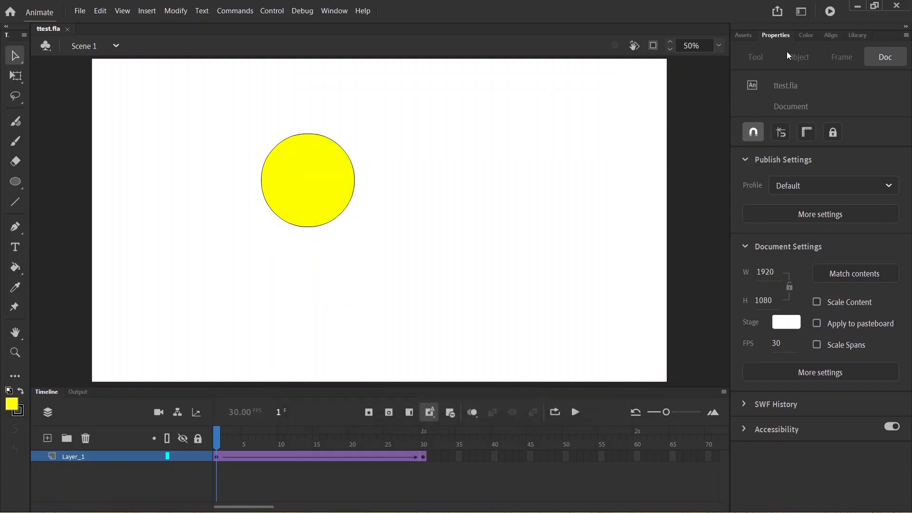
# Check the pinned Windows apps for Adobe Media Encoder 2021, and return to the Animate document
pyautogui.click(857, 7)
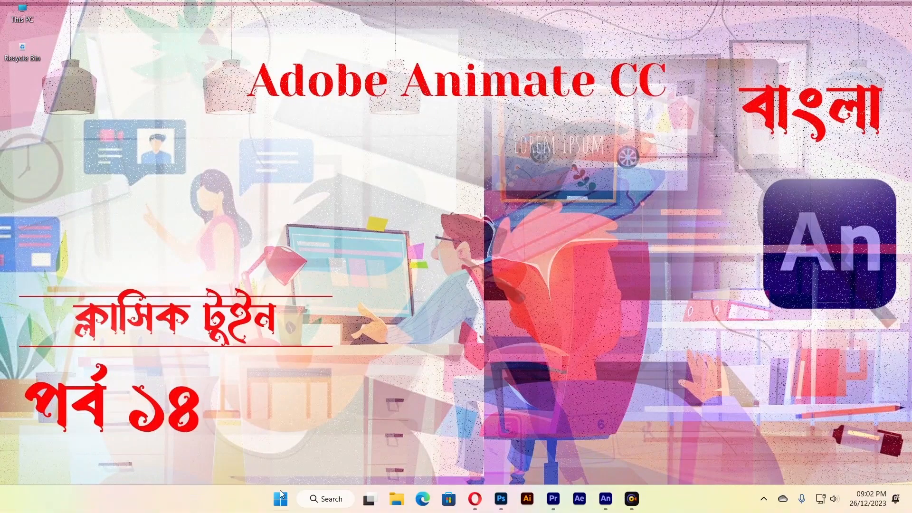
pyautogui.click(281, 499)
pyautogui.scroll(-1, 556, 214)
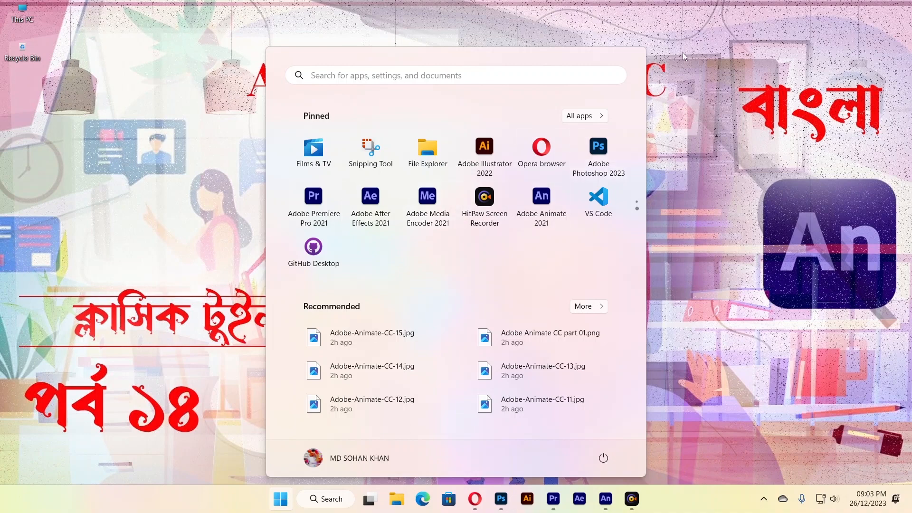
pyautogui.click(693, 239)
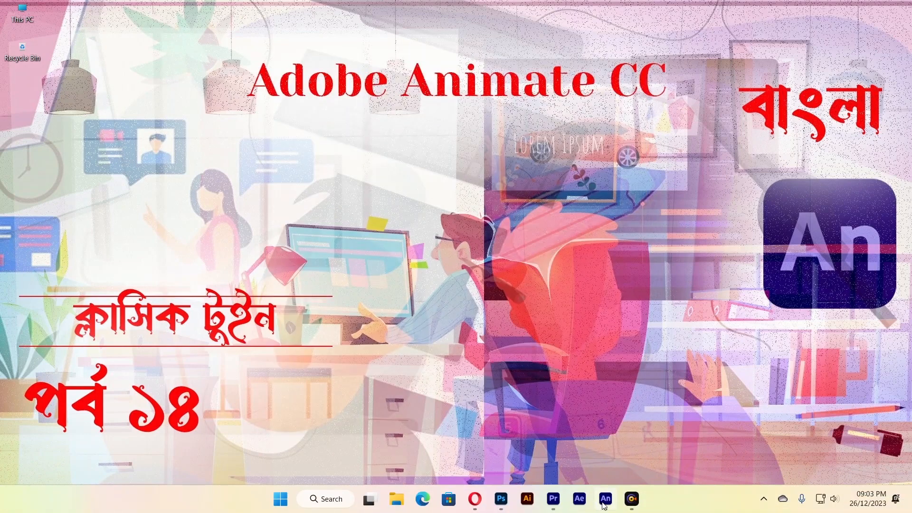
pyautogui.click(605, 498)
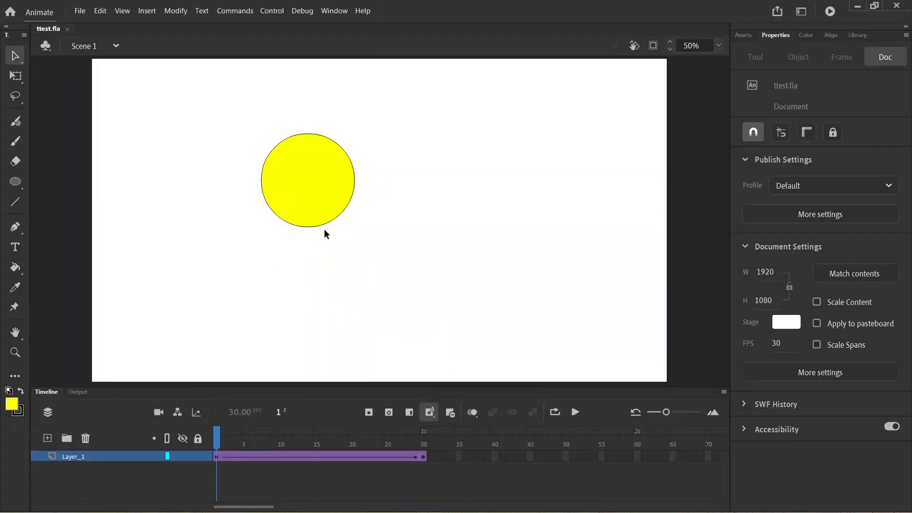
# Start a video/media export of the entire movie and choose H.264 as the format
pyautogui.click(80, 11)
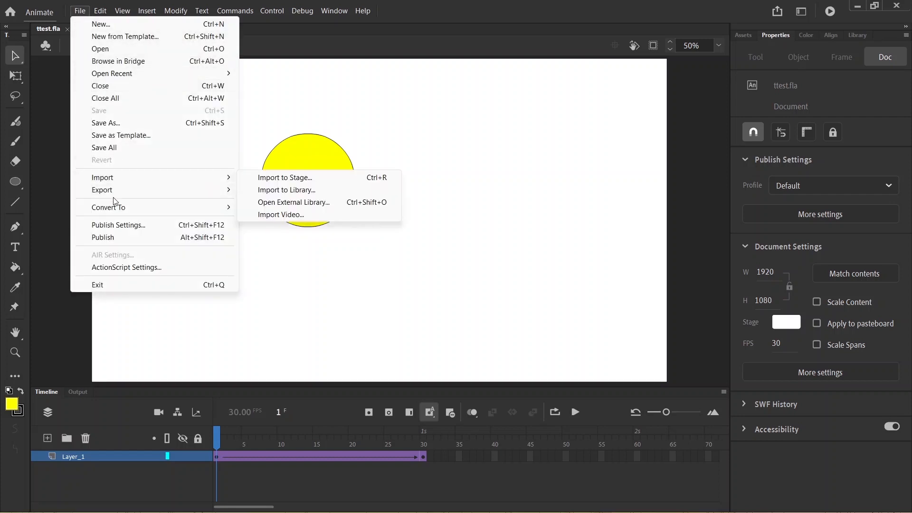
pyautogui.moveTo(116, 196)
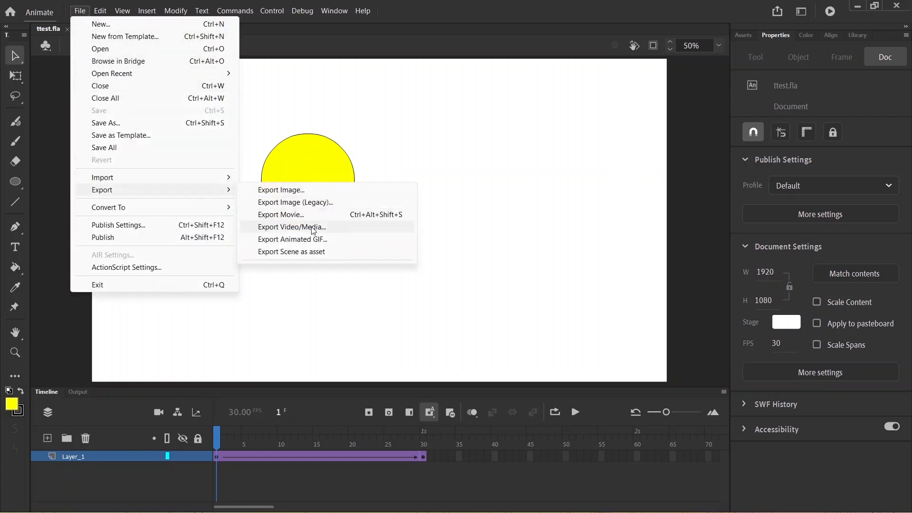
pyautogui.click(293, 228)
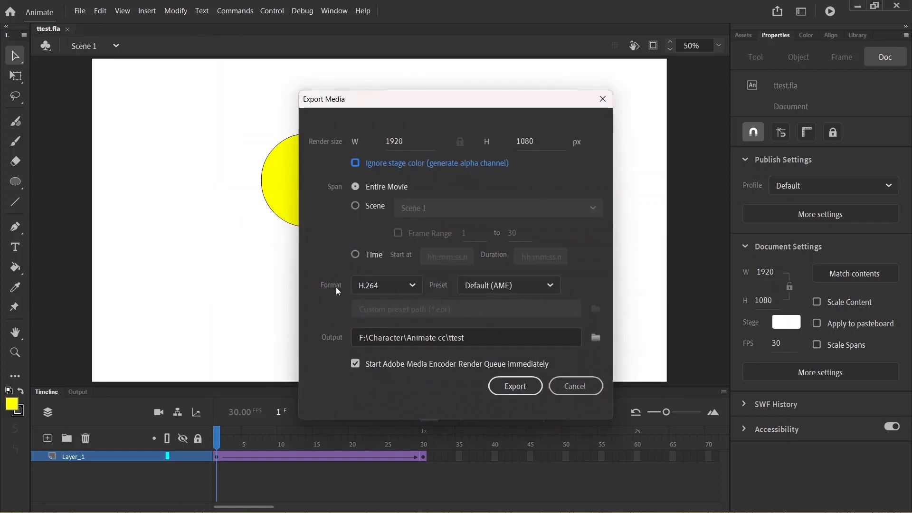
pyautogui.click(383, 285)
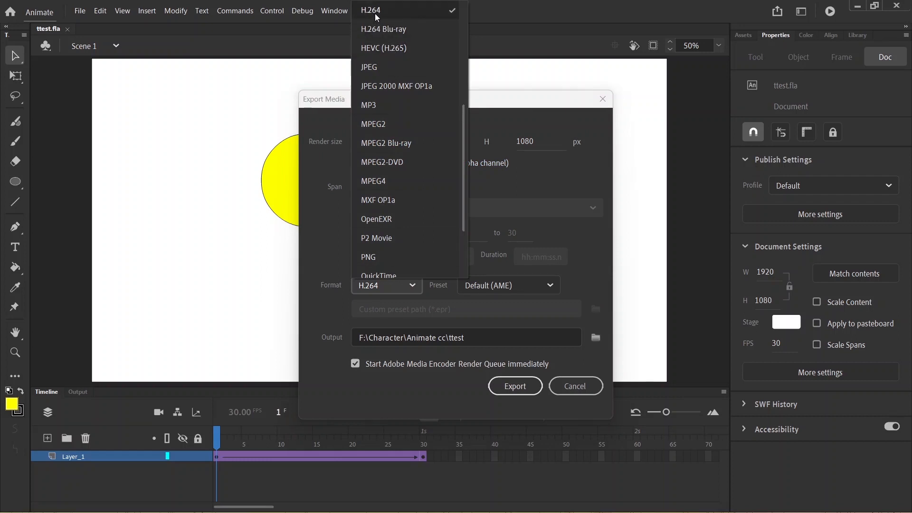
pyautogui.click(389, 15)
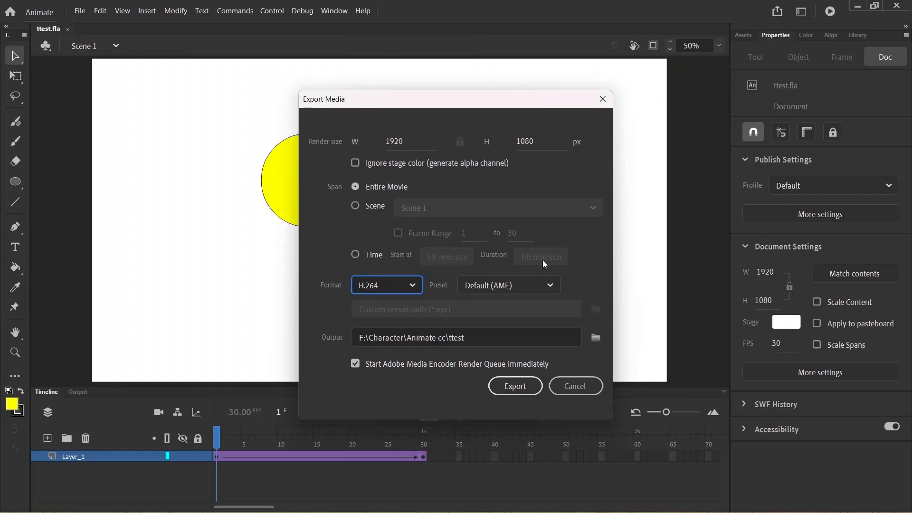
# Choose the YouTube 1080p Full HD preset and export the video through Adobe Media Encoder
pyautogui.click(497, 287)
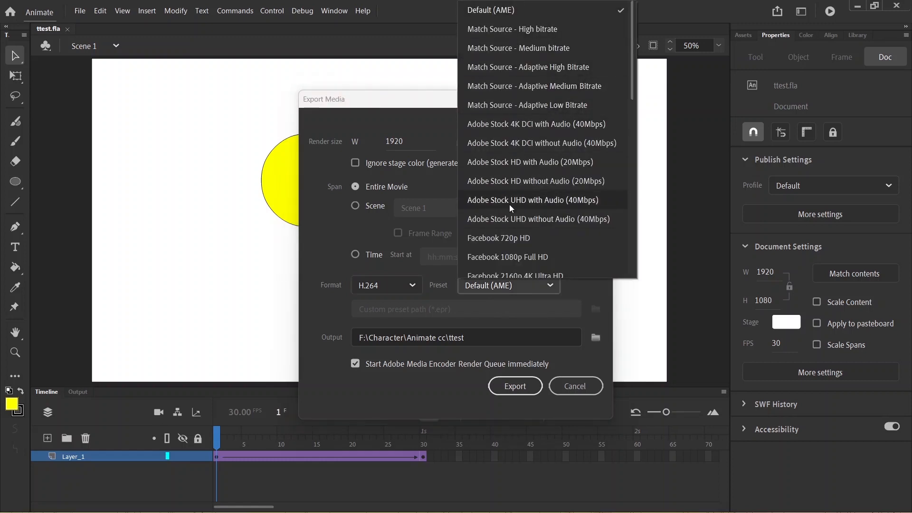
pyautogui.scroll(-2, 509, 205)
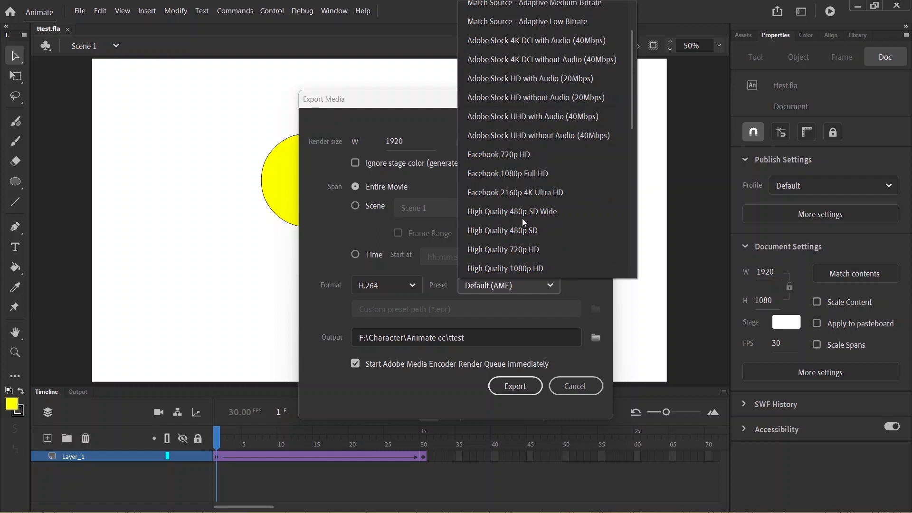
pyautogui.click(521, 269)
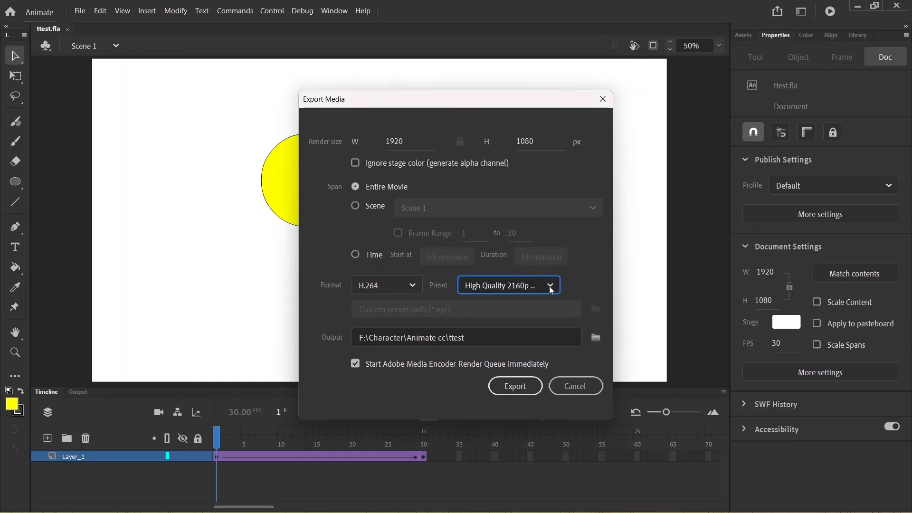
pyautogui.click(511, 285)
pyautogui.click(515, 285)
pyautogui.click(514, 285)
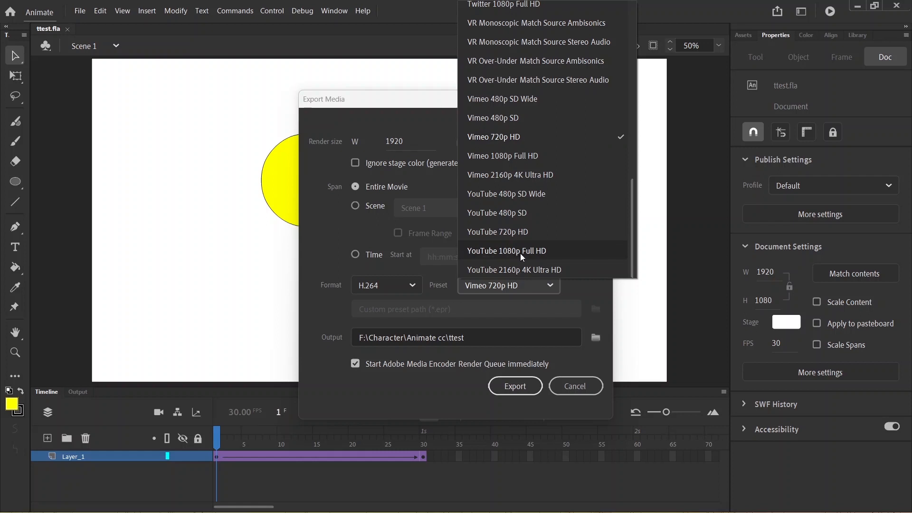
pyautogui.click(532, 255)
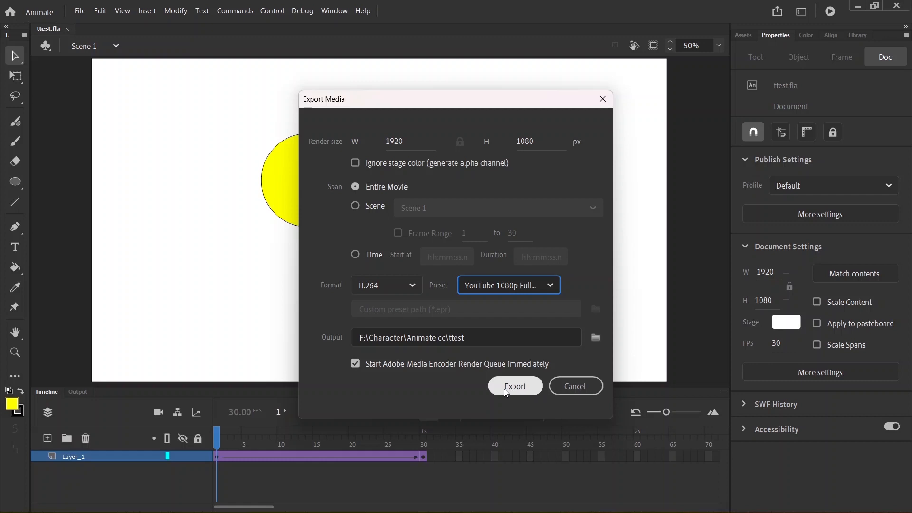
pyautogui.click(526, 386)
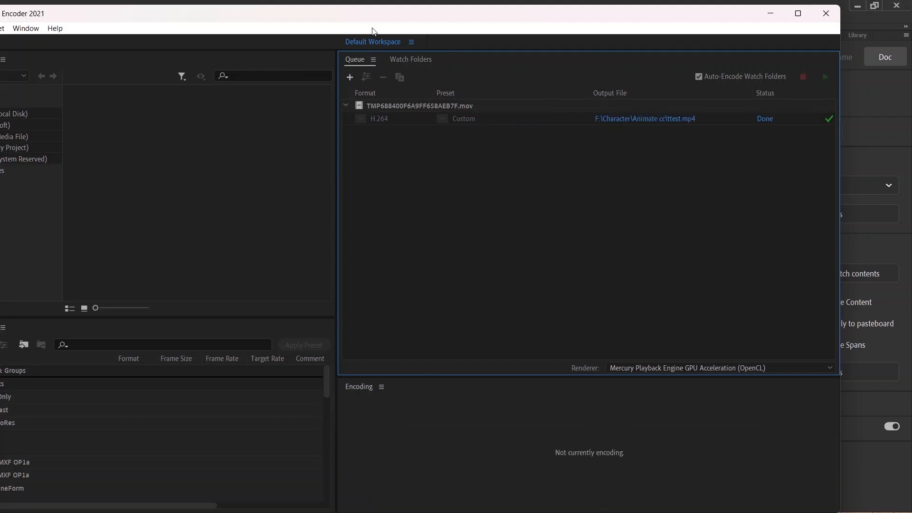
# Open the output folder from the Media Encoder queue and play the exported ttest.mp4 in Media Player
pyautogui.moveTo(367, 12); pyautogui.dragTo(345, 31)
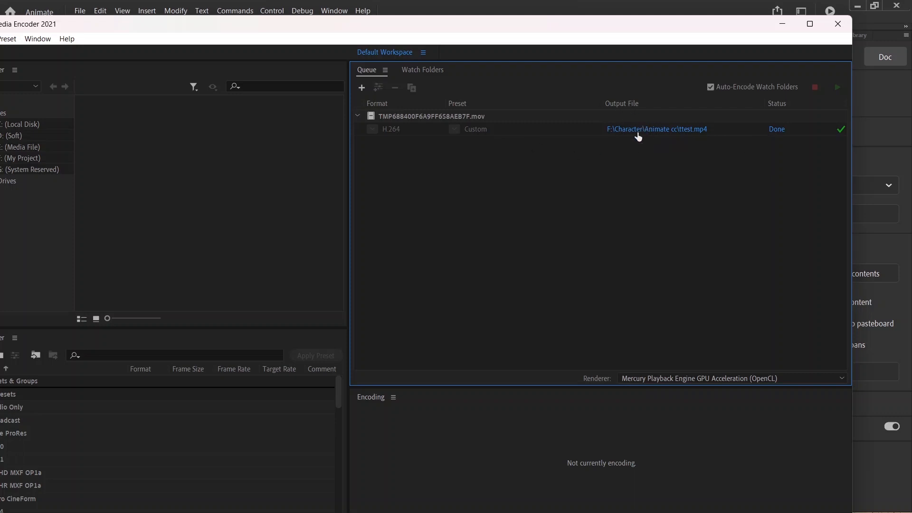
pyautogui.click(679, 133)
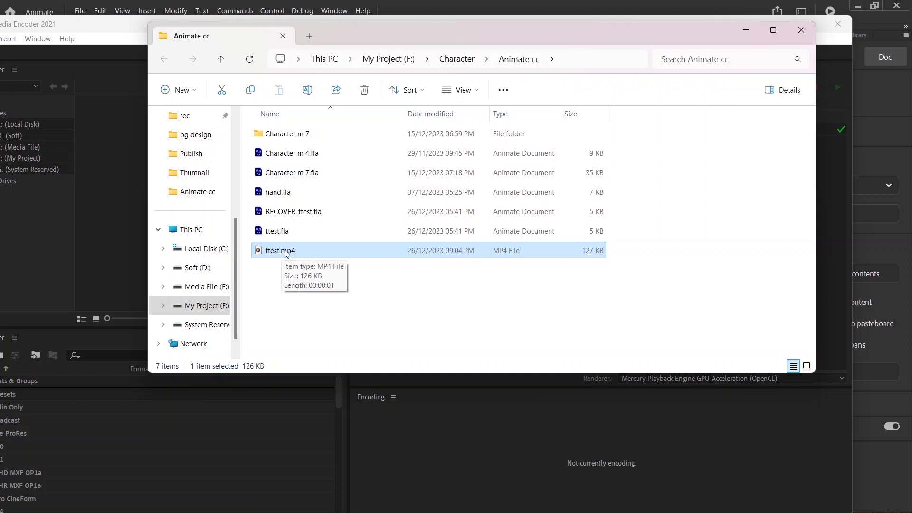
pyautogui.doubleClick(286, 253)
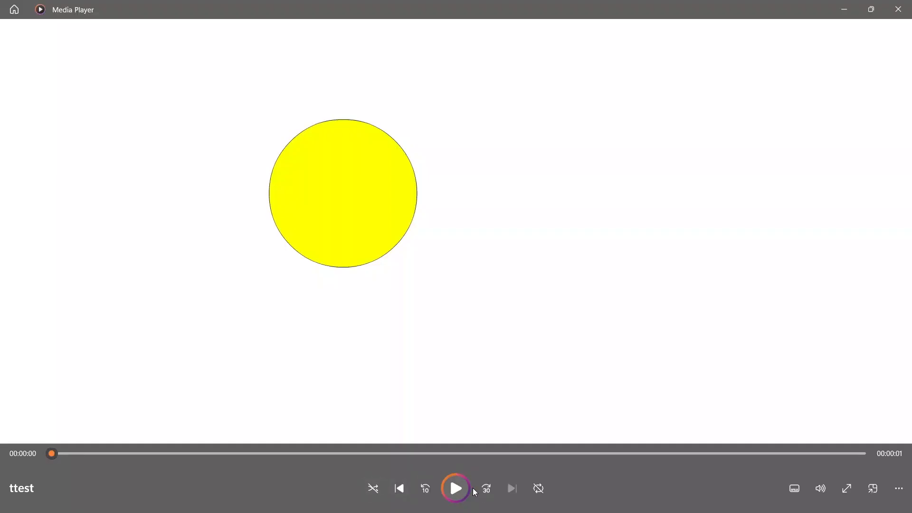
pyautogui.click(457, 490)
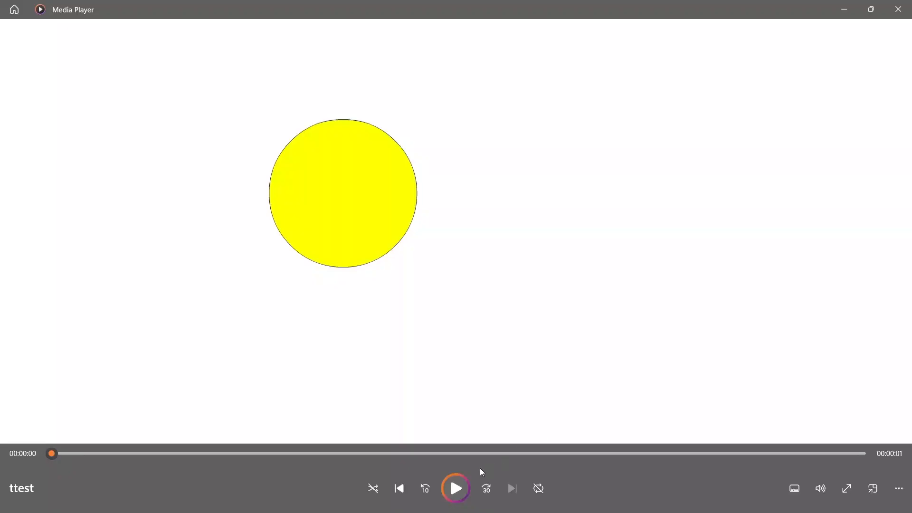
pyautogui.click(455, 487)
pyautogui.click(462, 487)
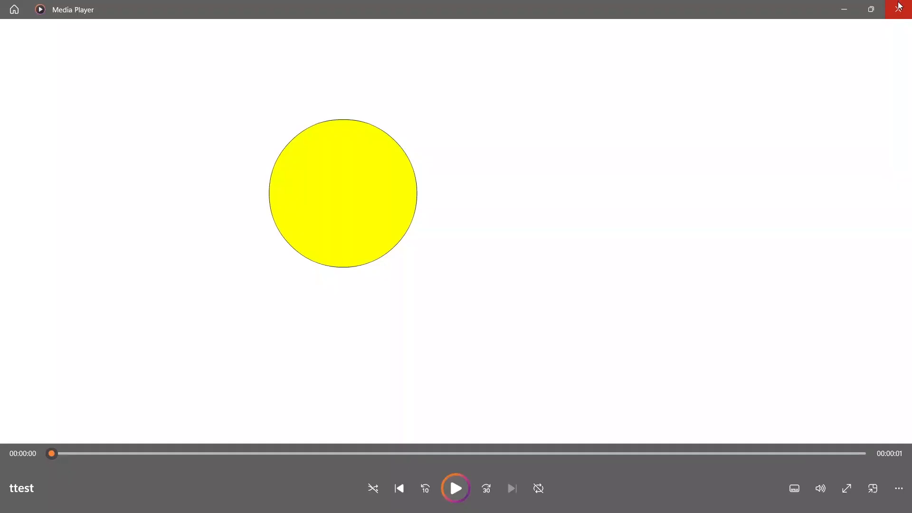
# Close the video player, output folder and Media Encoder, and dismiss the export message in Animate
pyautogui.click(900, 7)
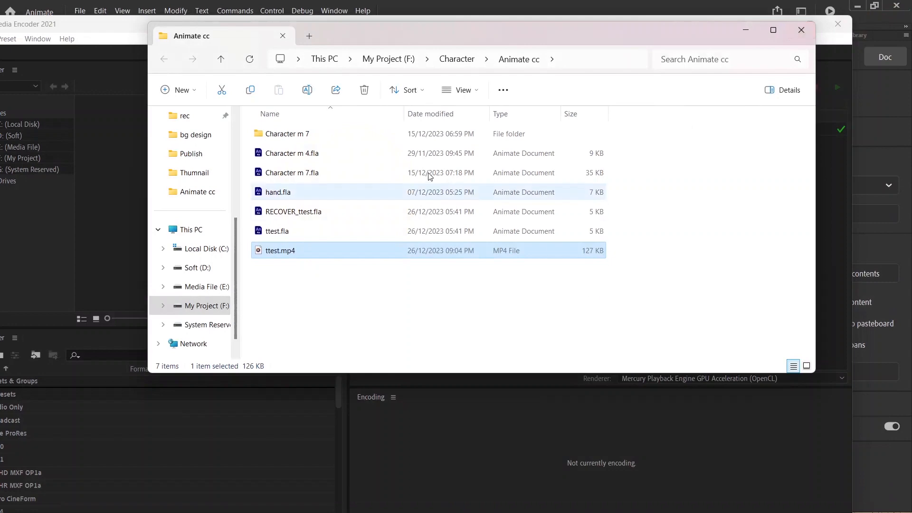
pyautogui.click(812, 32)
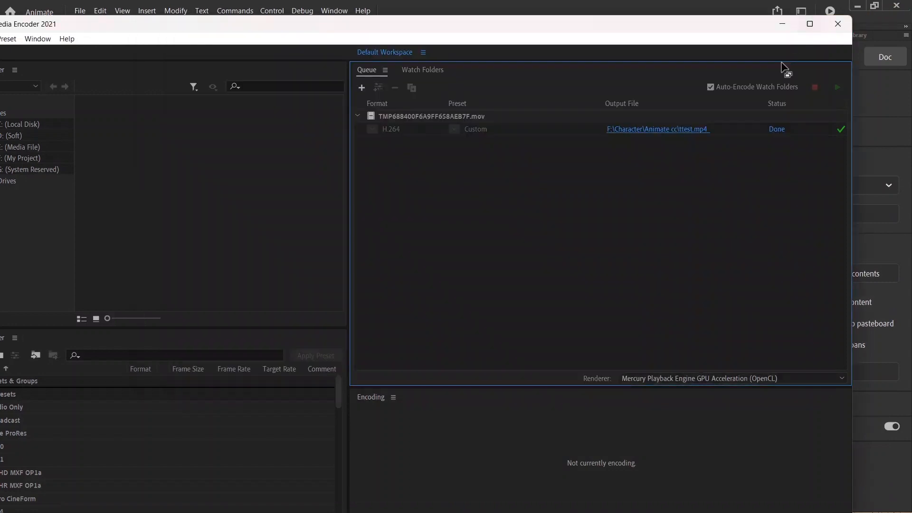
pyautogui.click(838, 24)
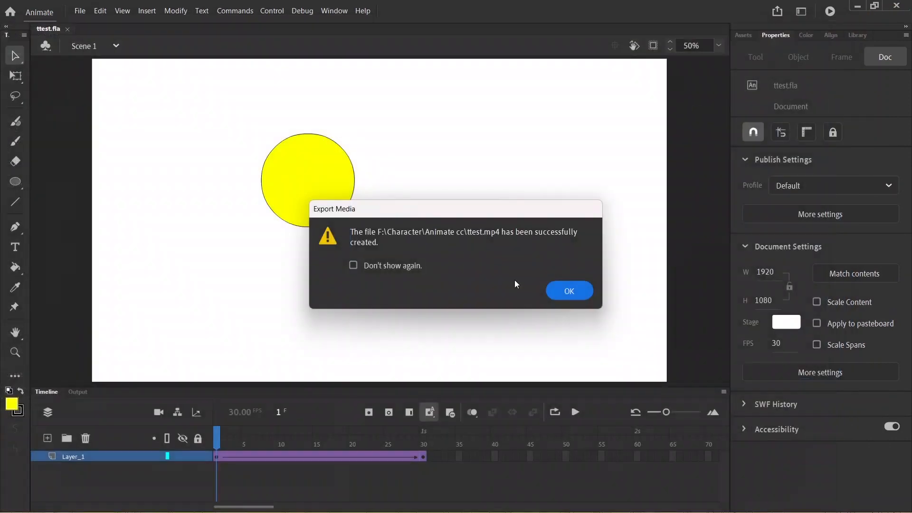
pyautogui.click(570, 291)
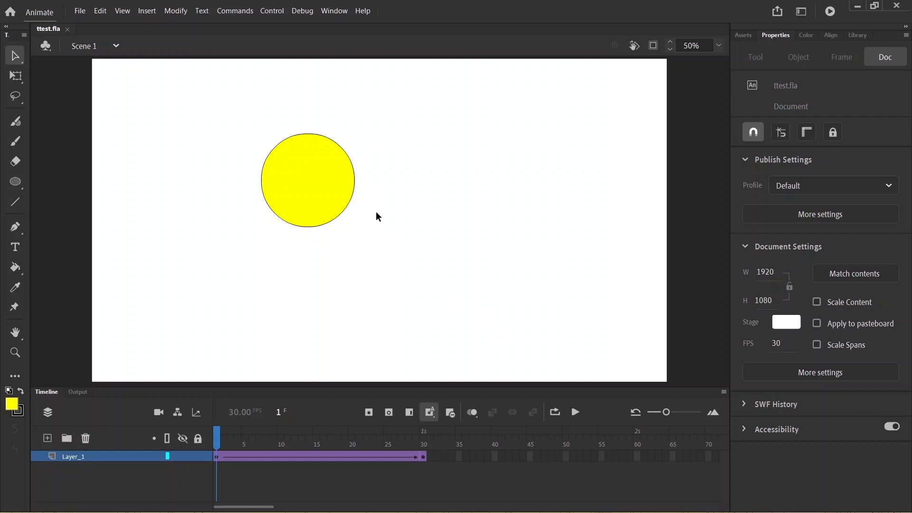